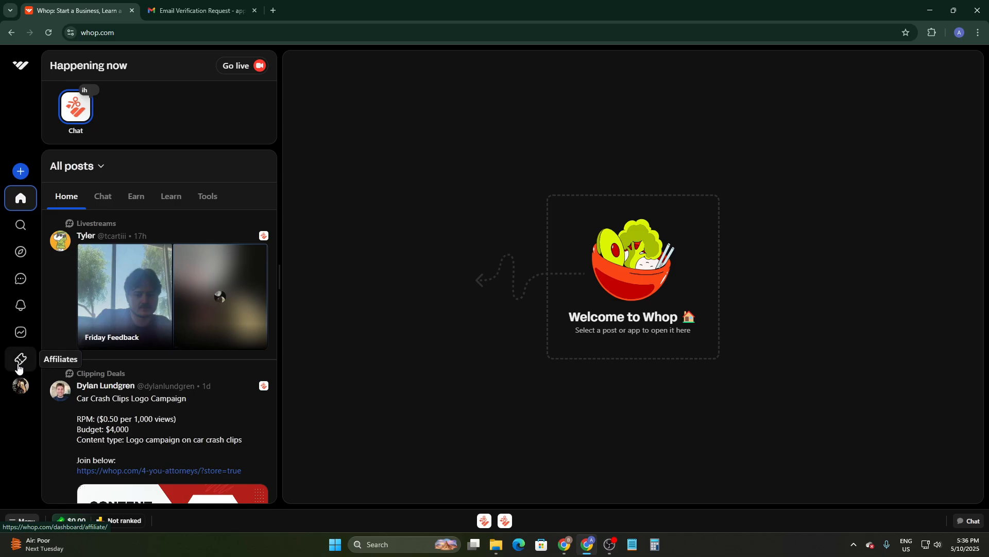
# Go to the GigaShot business dashboard's checkout links and start a new checkout link
pyautogui.click(20, 335)
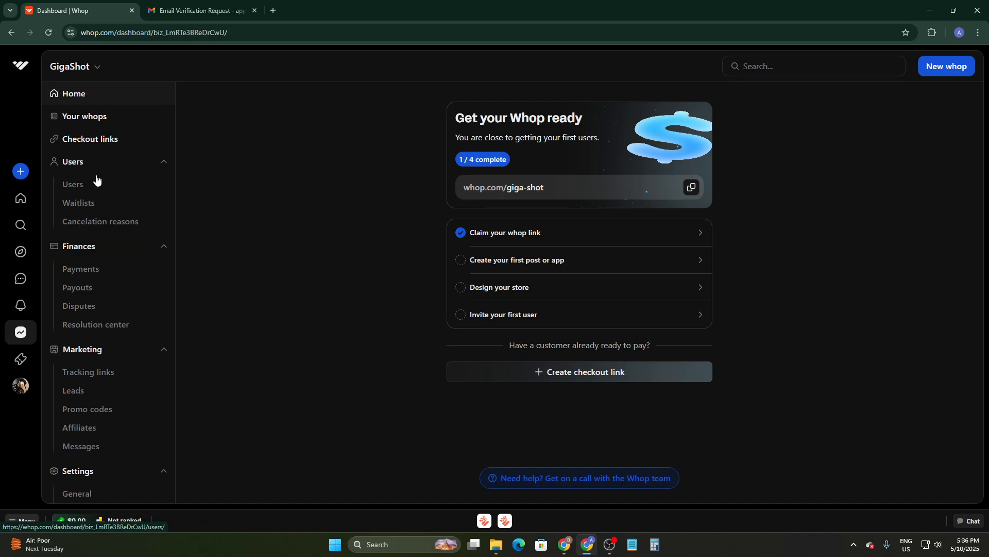
pyautogui.click(116, 123)
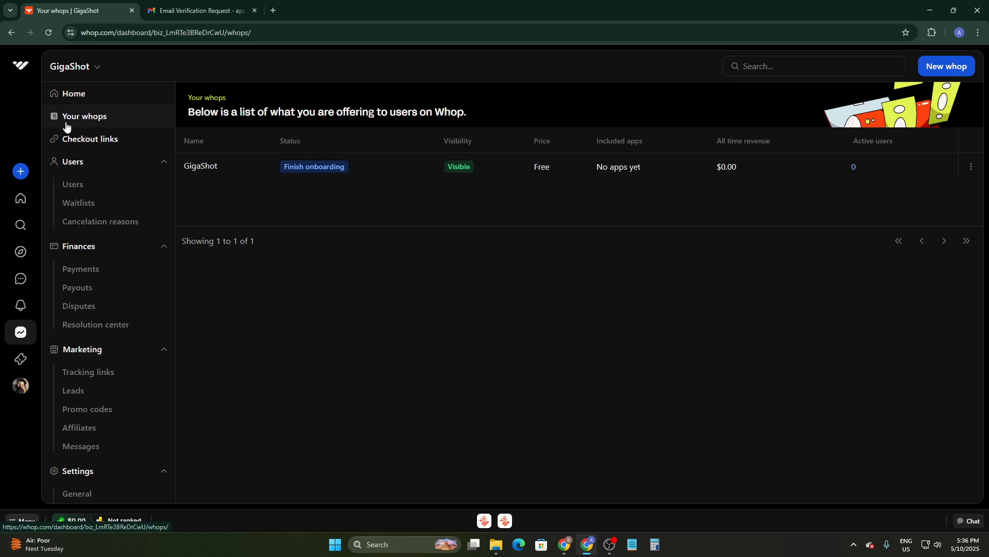
pyautogui.click(76, 142)
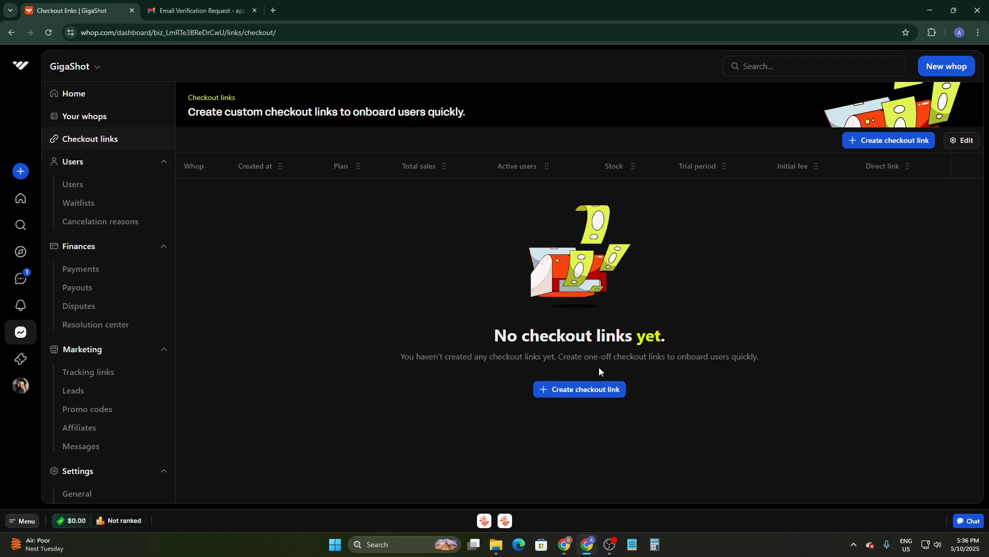
pyautogui.click(584, 390)
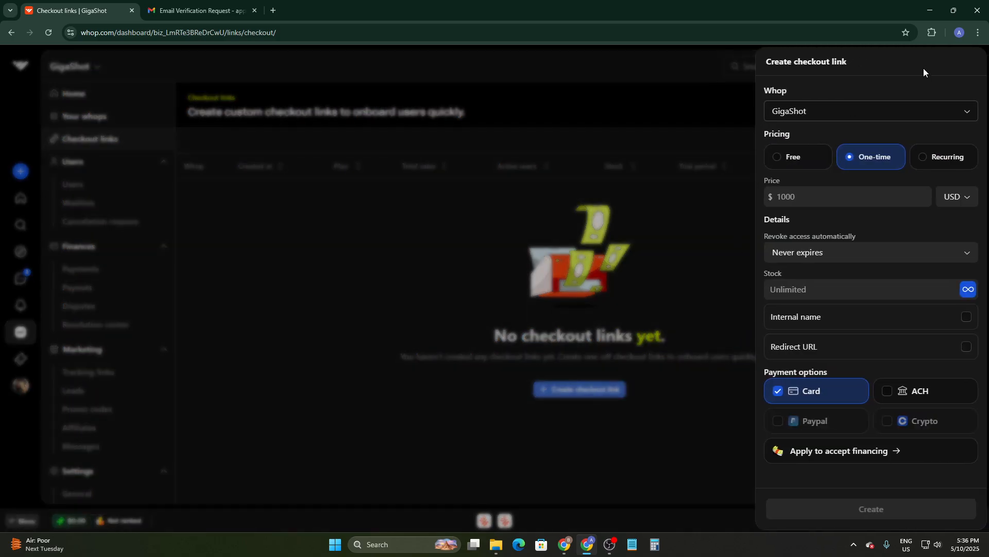
# Keep GigaShot as the whop for the checkout link and set its one-time price to 20 USD
pyautogui.click(818, 112)
pyautogui.click(818, 113)
pyautogui.click(817, 113)
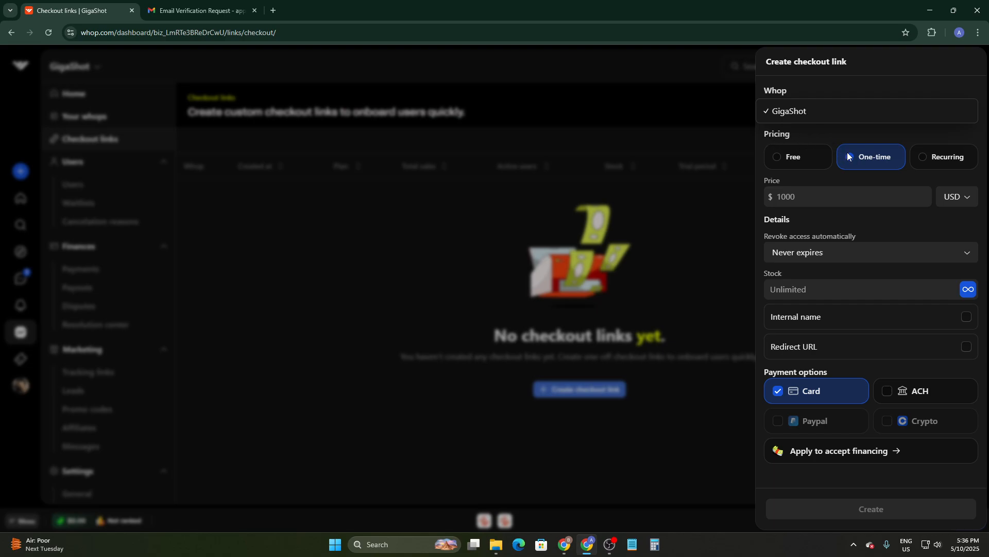
pyautogui.click(776, 202)
pyautogui.click(798, 195)
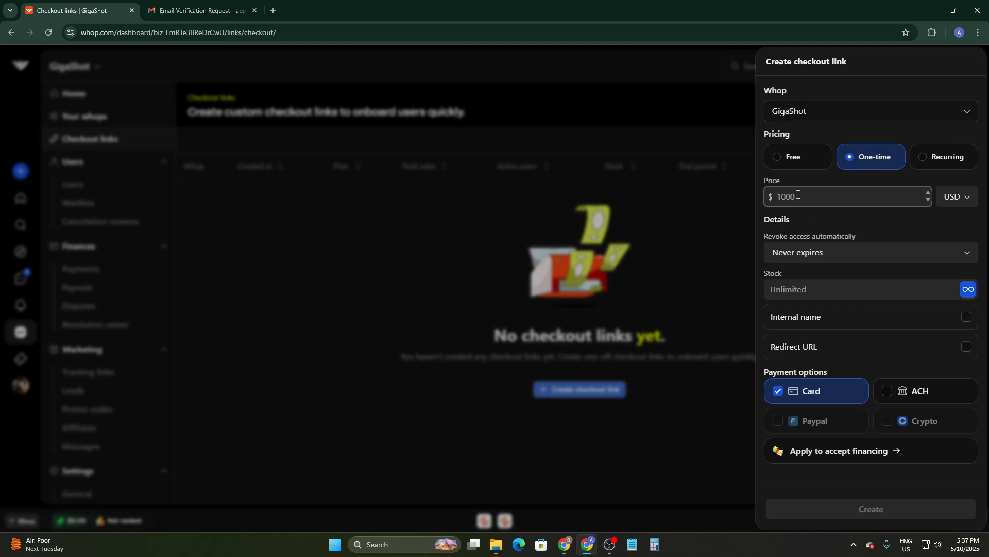
pyautogui.write('20')
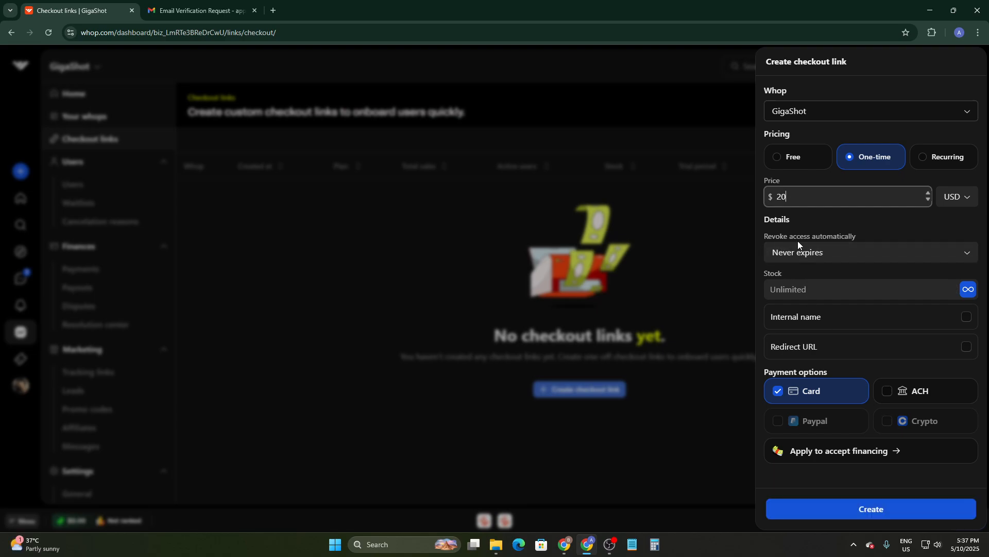
# Keep access set to never expire, accept ACH payments besides card, create the checkout link and copy it
pyautogui.click(835, 252)
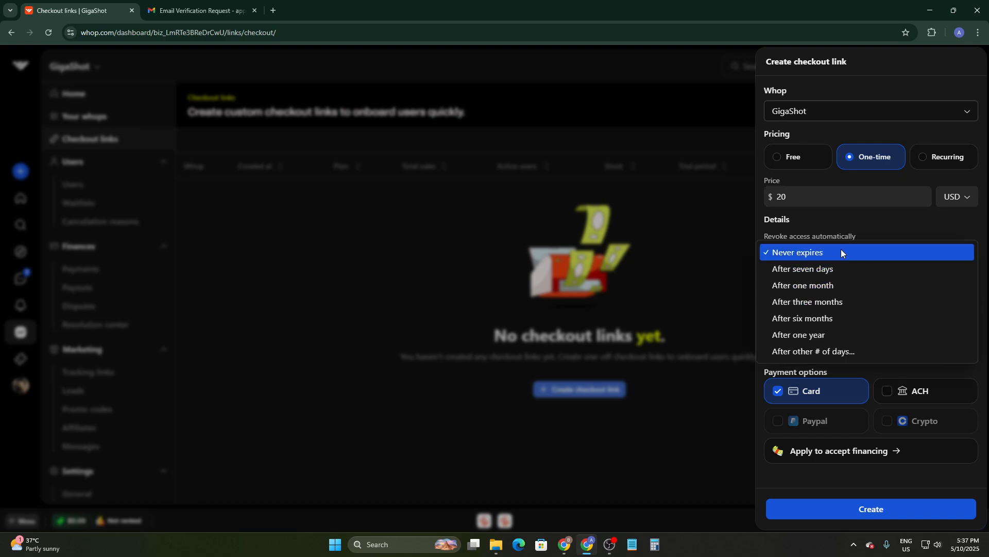
pyautogui.click(843, 231)
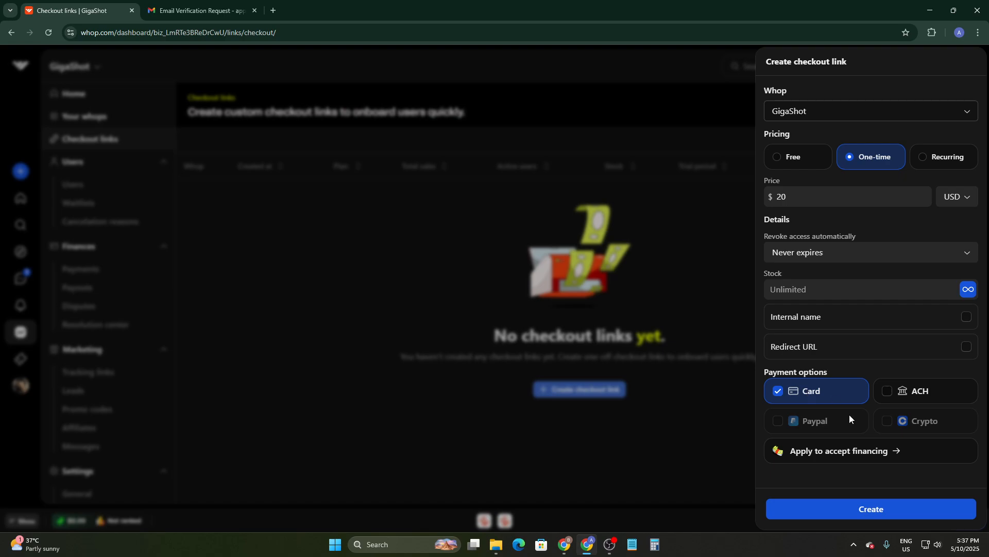
pyautogui.click(880, 392)
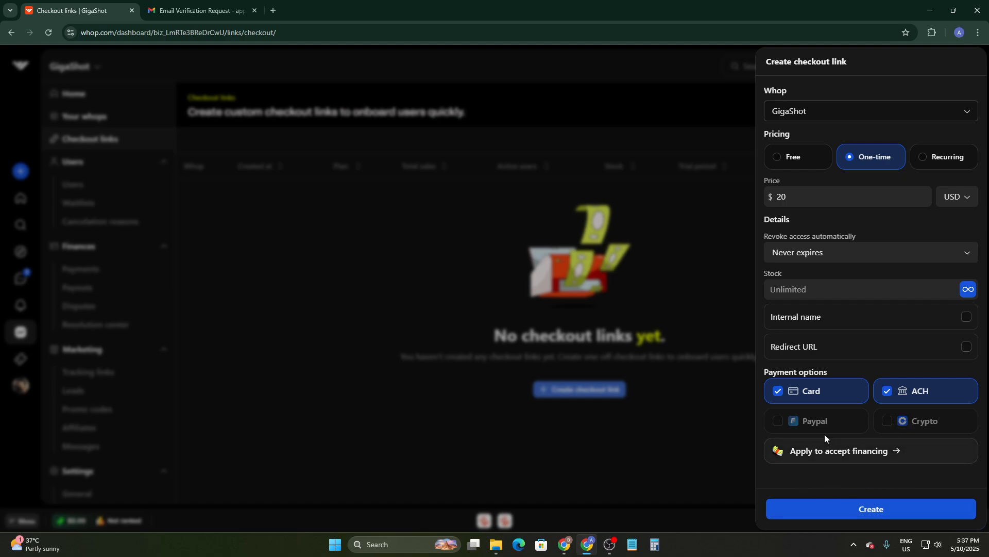
pyautogui.click(871, 510)
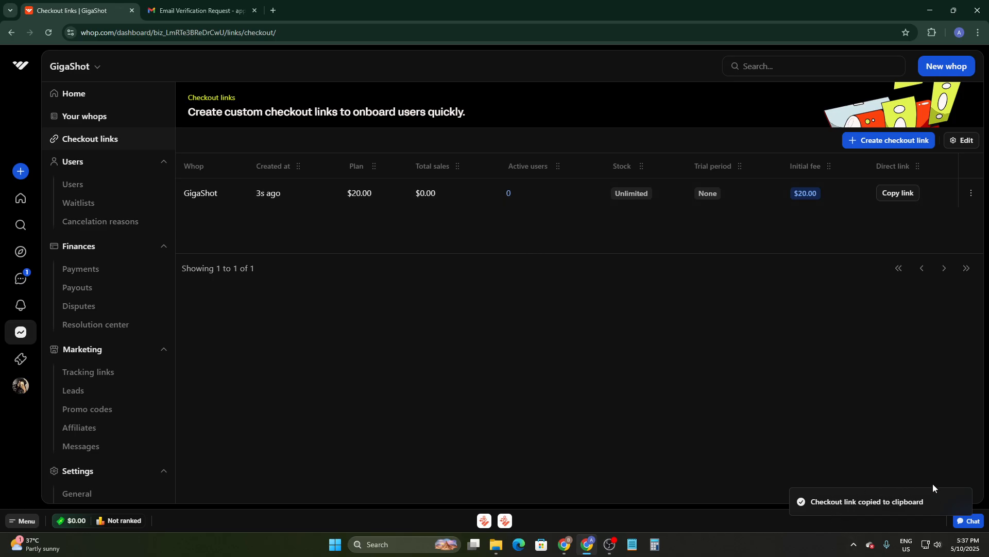
pyautogui.click(899, 198)
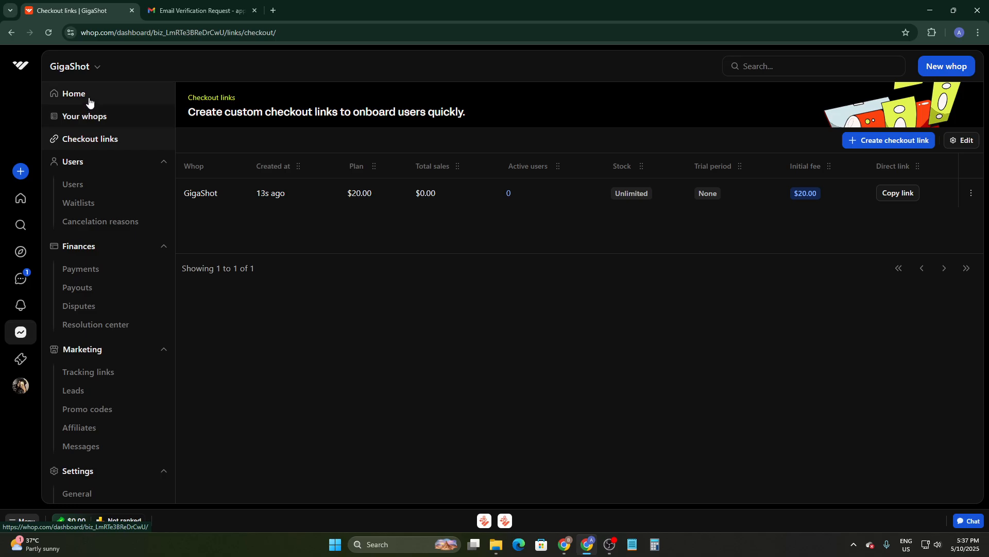
# Open the GigaShot whop's store page for editing and bring up its pricing management
pyautogui.click(89, 118)
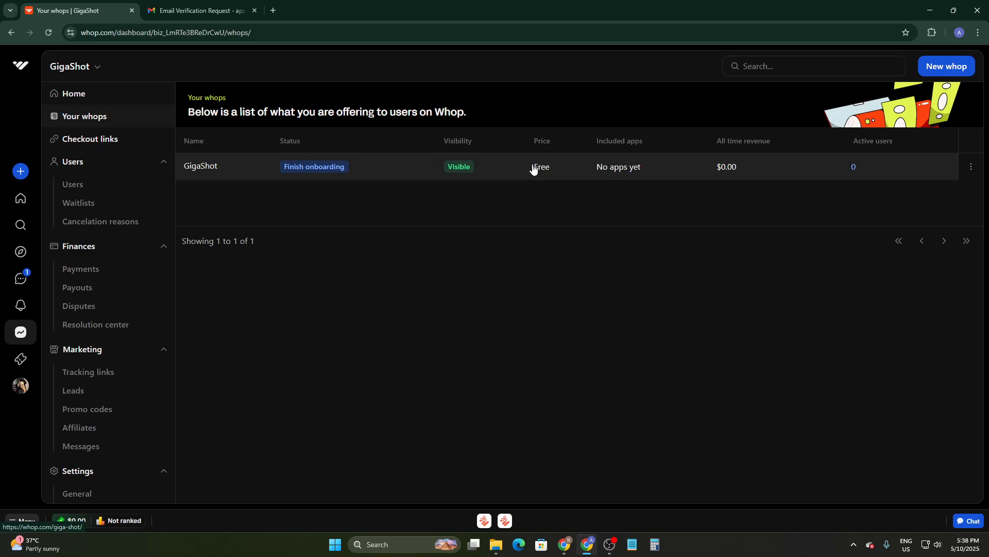
pyautogui.click(202, 167)
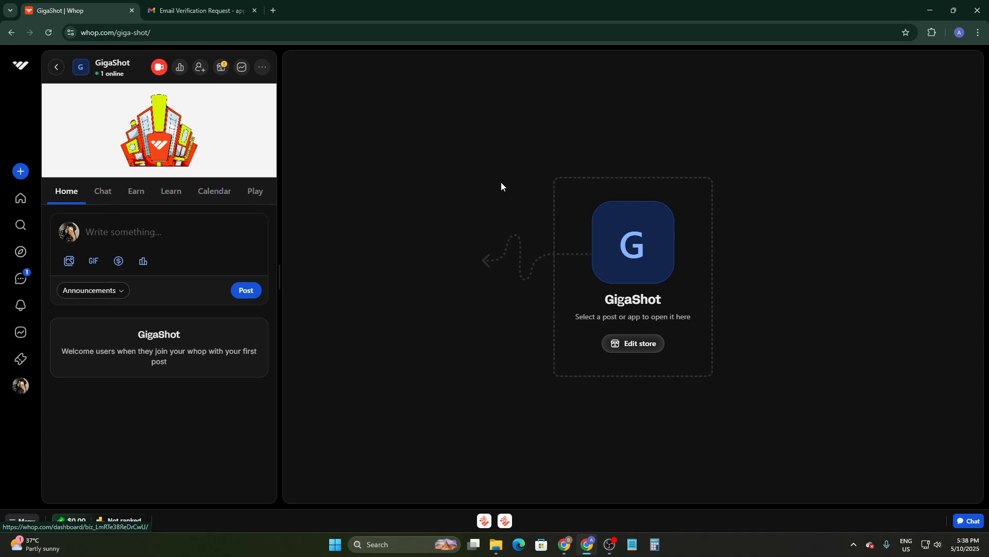
pyautogui.click(633, 343)
pyautogui.scroll(-5, 664, 340)
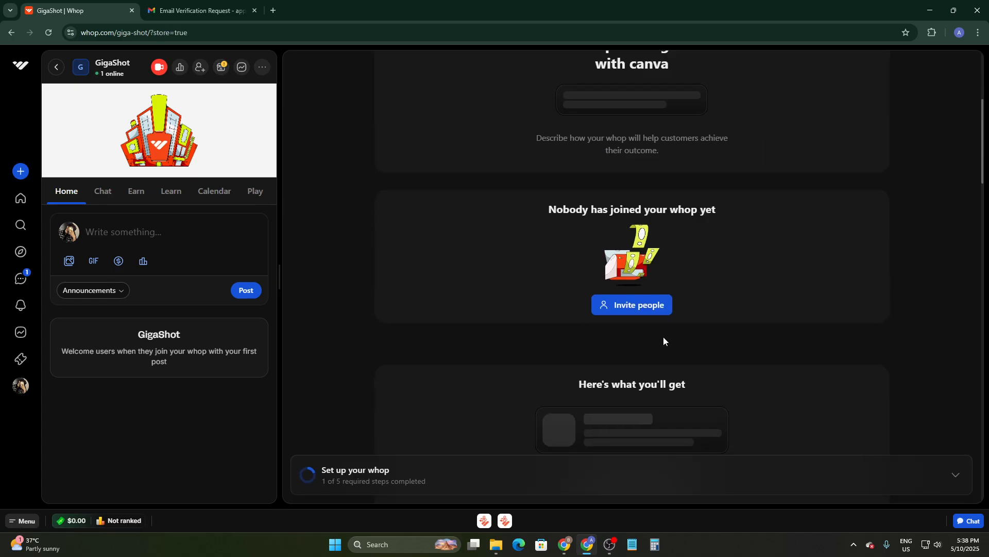
pyautogui.scroll(-12, 664, 338)
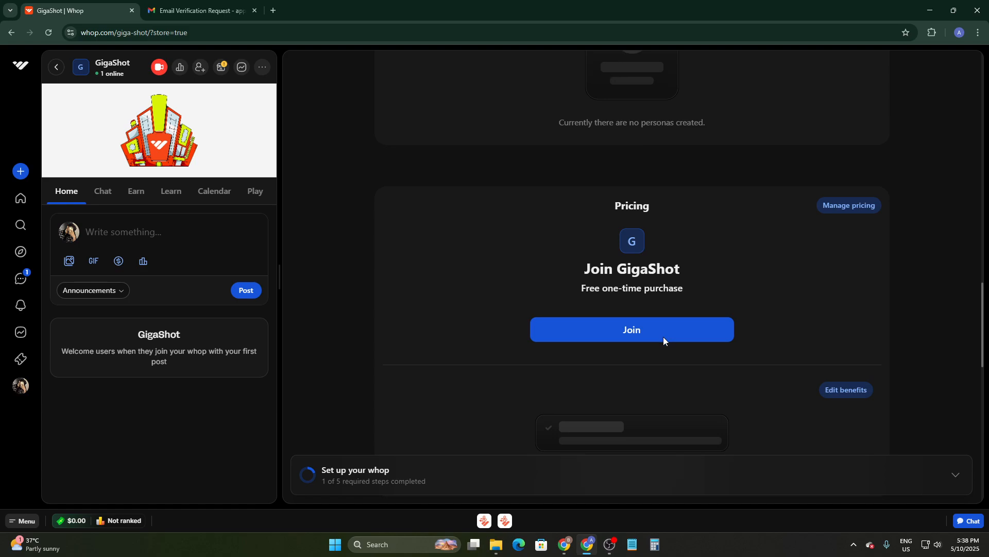
pyautogui.scroll(-3, 663, 335)
pyautogui.scroll(2, 679, 325)
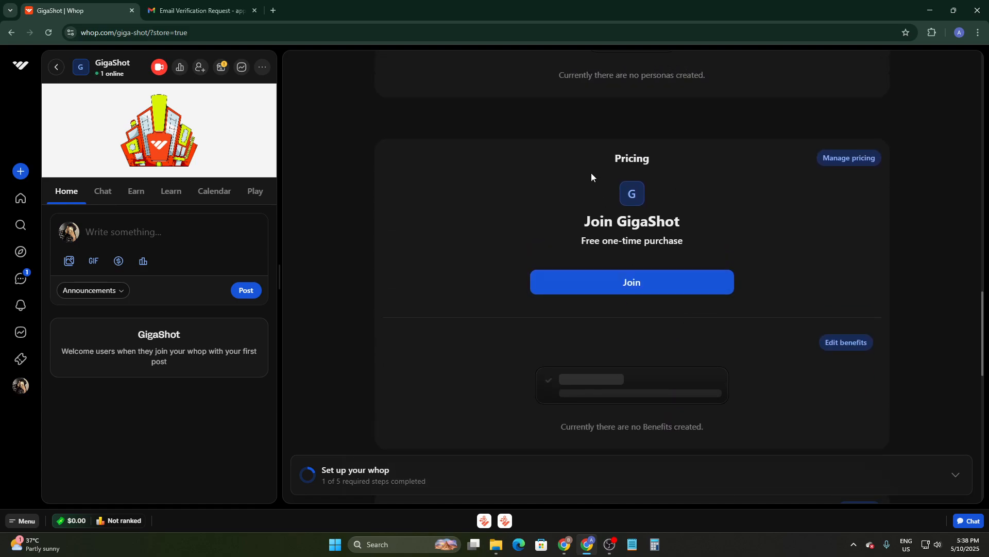
pyautogui.moveTo(592, 172); pyautogui.dragTo(736, 161)
pyautogui.click(846, 158)
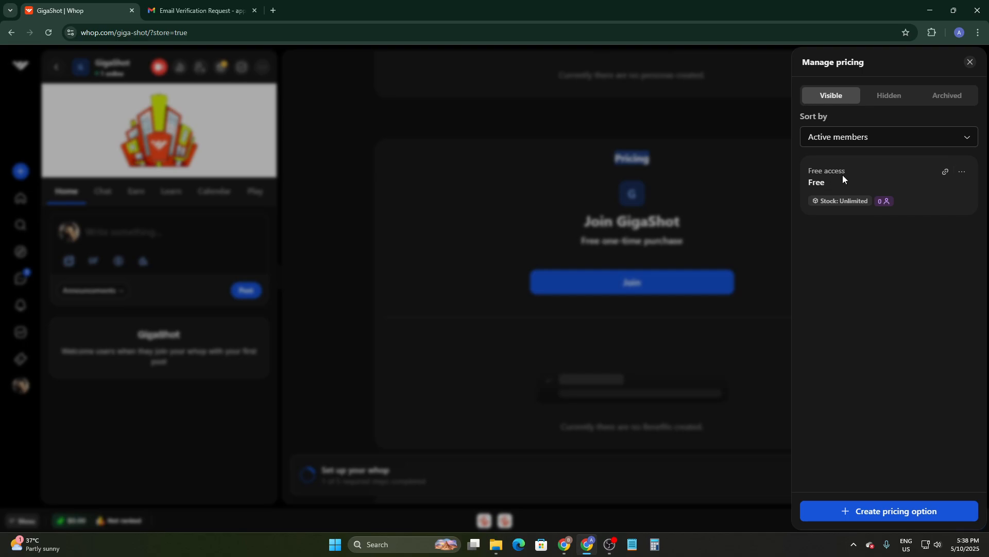
# Edit the free access pricing option so that it is only accessible via link
pyautogui.click(961, 172)
pyautogui.click(929, 188)
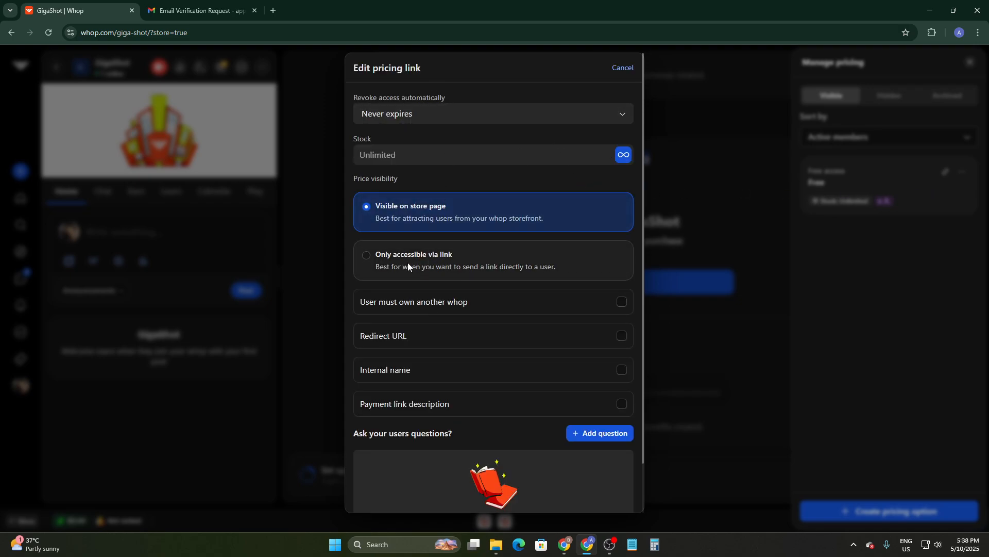
pyautogui.scroll(-1, 407, 261)
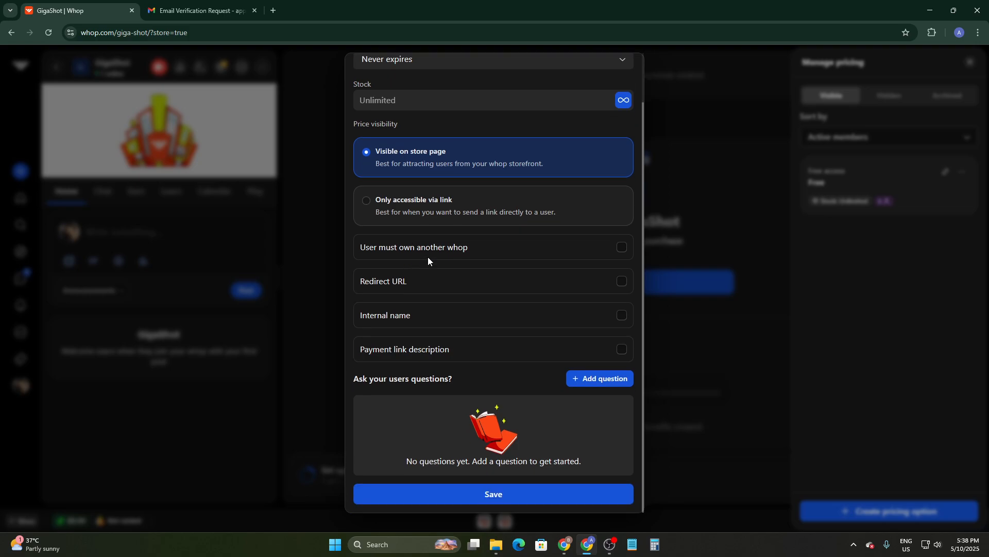
pyautogui.click(390, 203)
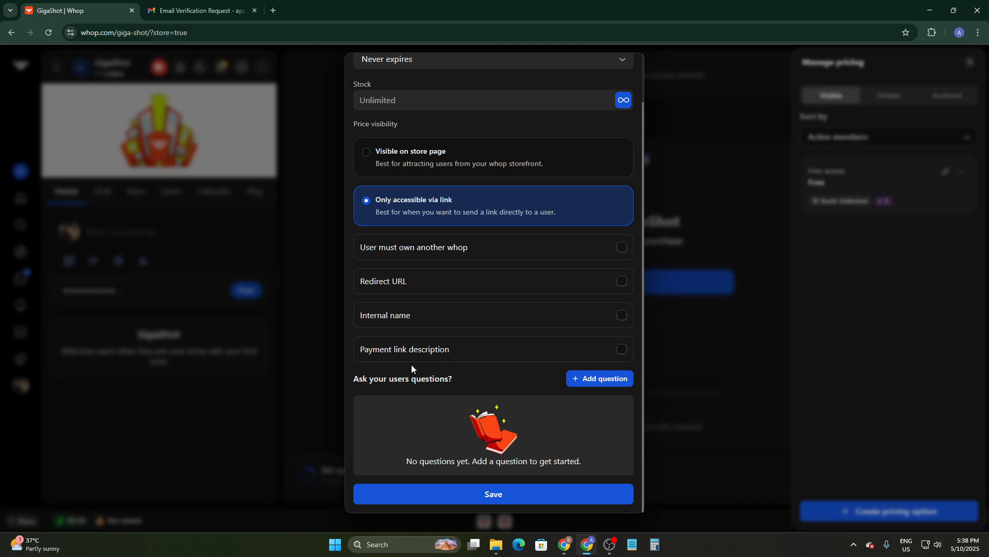
# Enable the payment link description, leave the redirect URL off, and save the pricing link
pyautogui.click(586, 354)
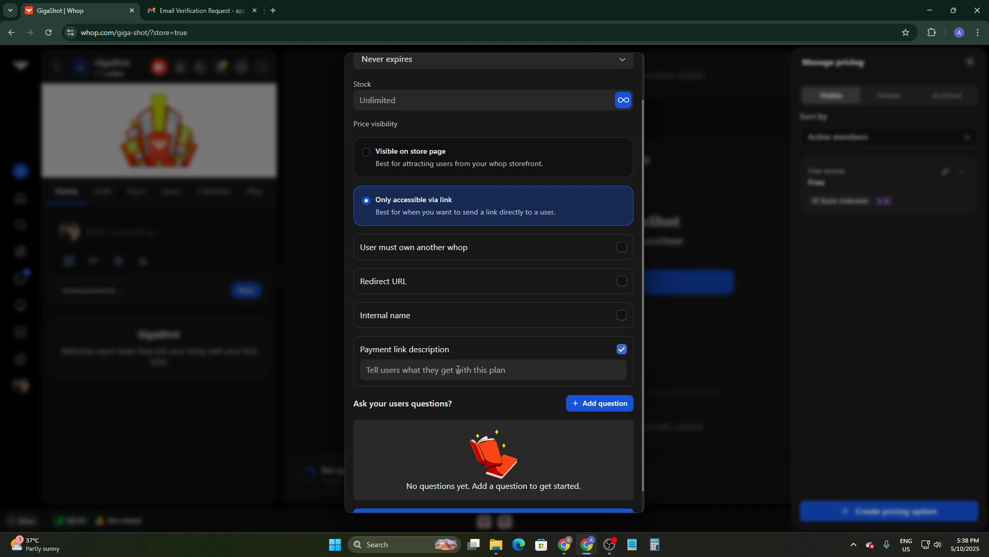
pyautogui.click(415, 281)
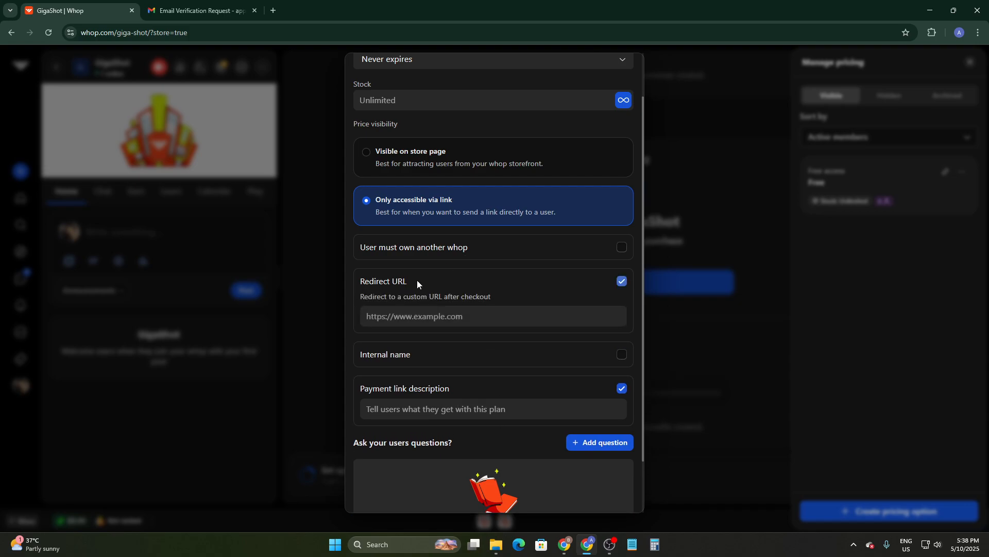
pyautogui.click(509, 279)
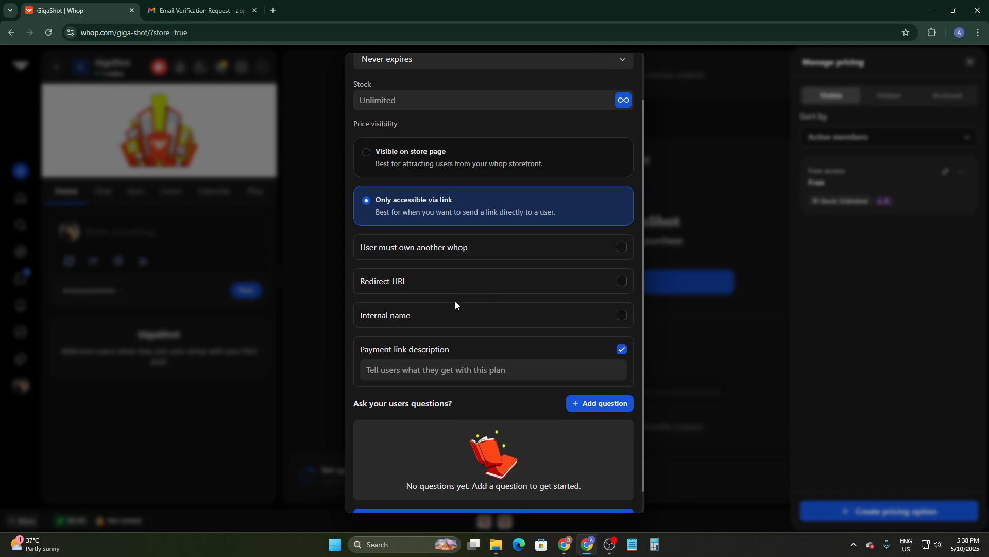
pyautogui.scroll(-1, 561, 393)
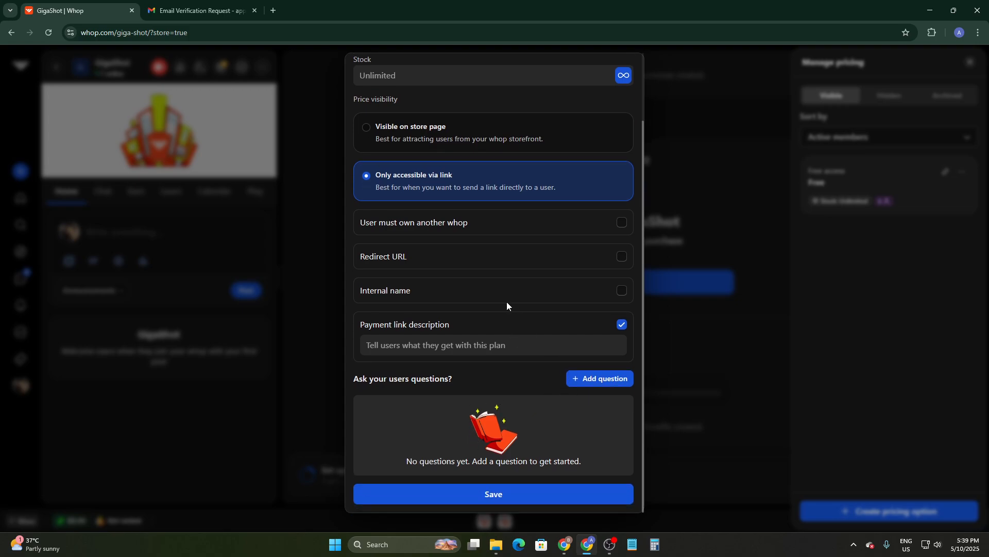
pyautogui.scroll(3, 507, 303)
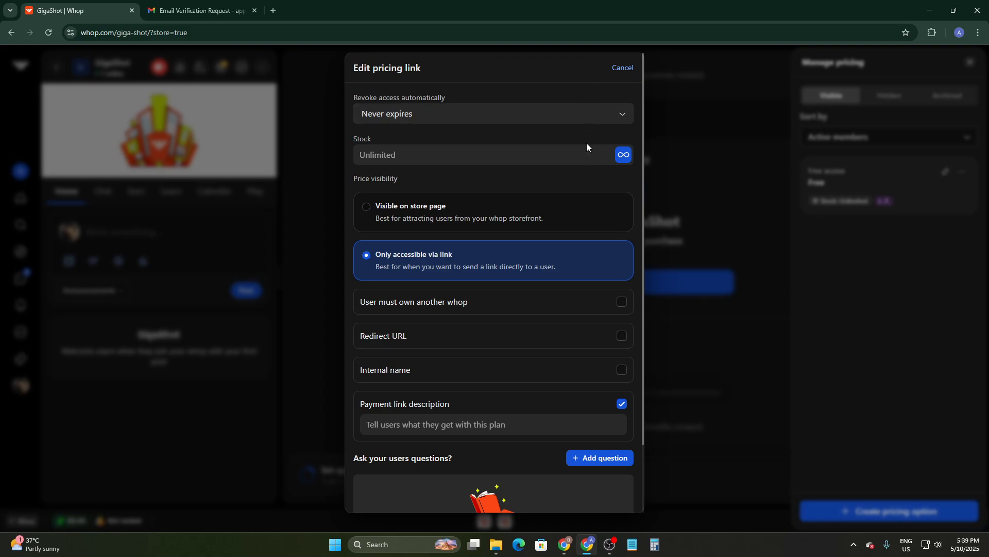
pyautogui.scroll(-3, 522, 461)
pyautogui.click(494, 490)
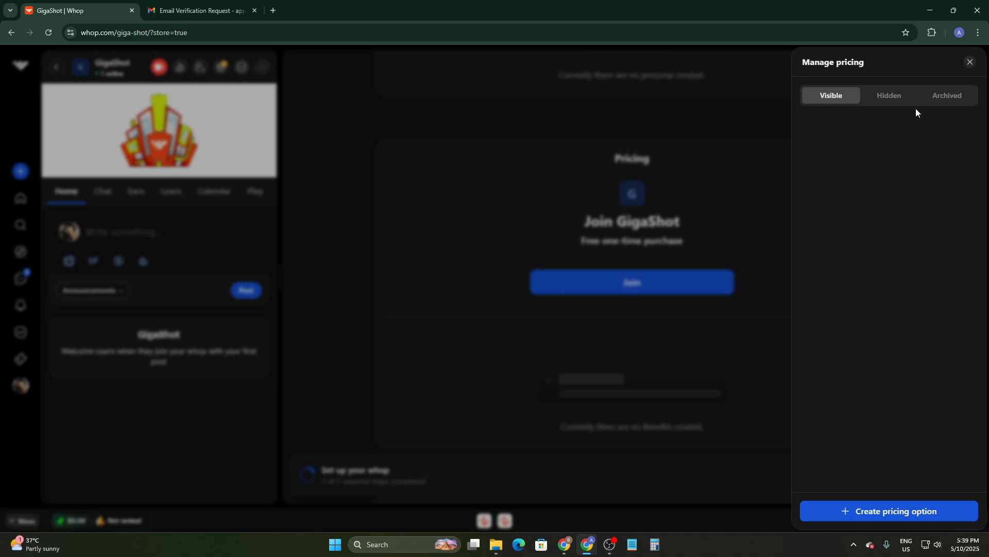
# Start a new paid pricing option for GigaShot with Subscription as the payment frequency
pyautogui.click(970, 61)
pyautogui.click(845, 159)
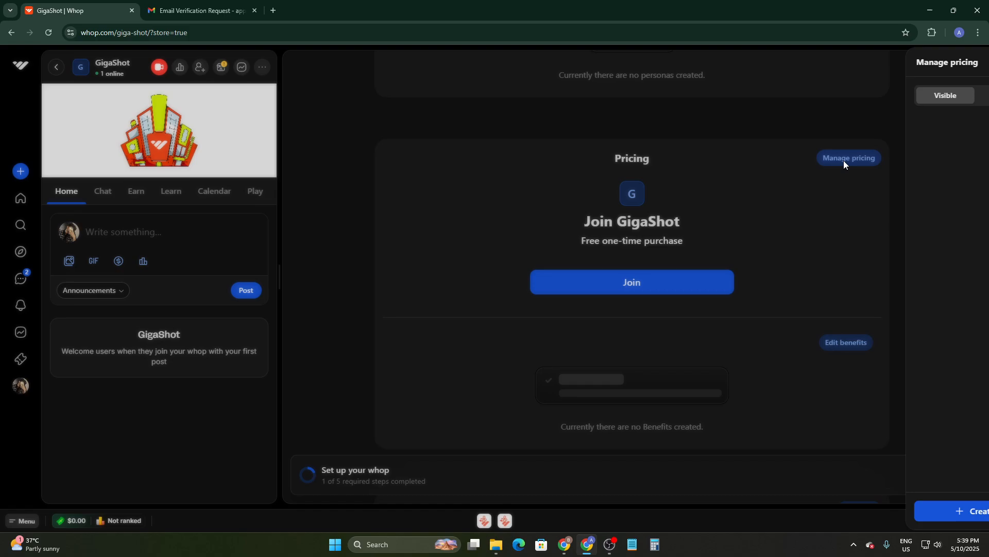
pyautogui.click(877, 517)
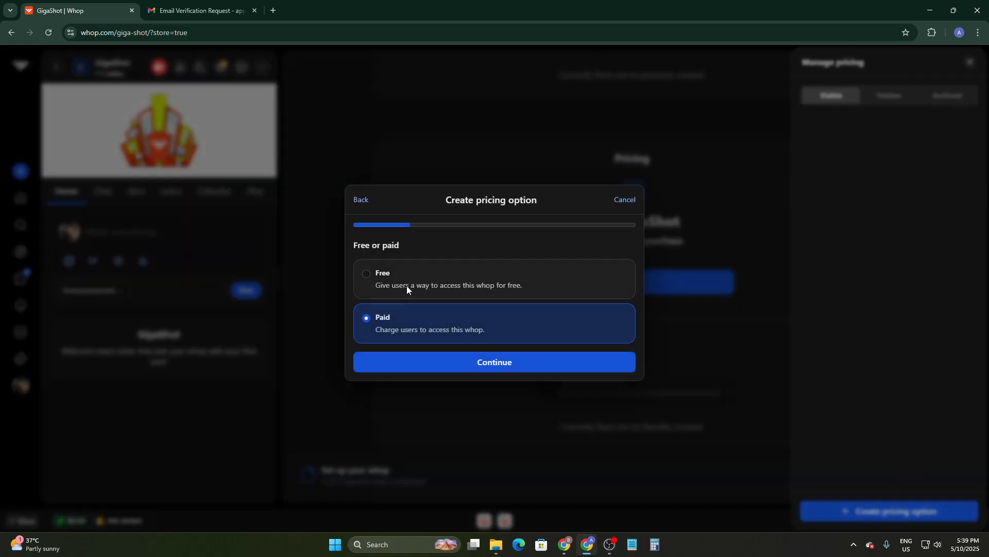
pyautogui.click(481, 362)
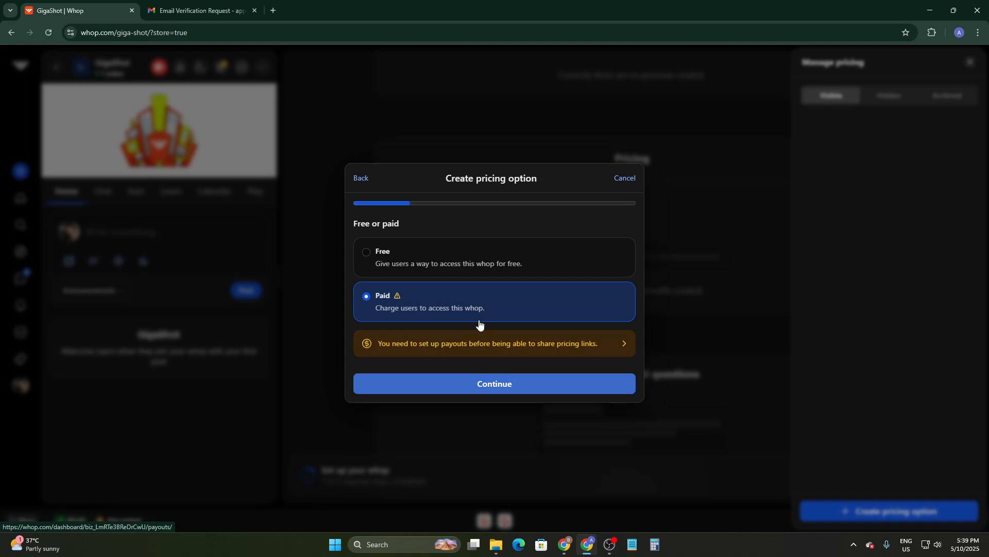
pyautogui.click(483, 383)
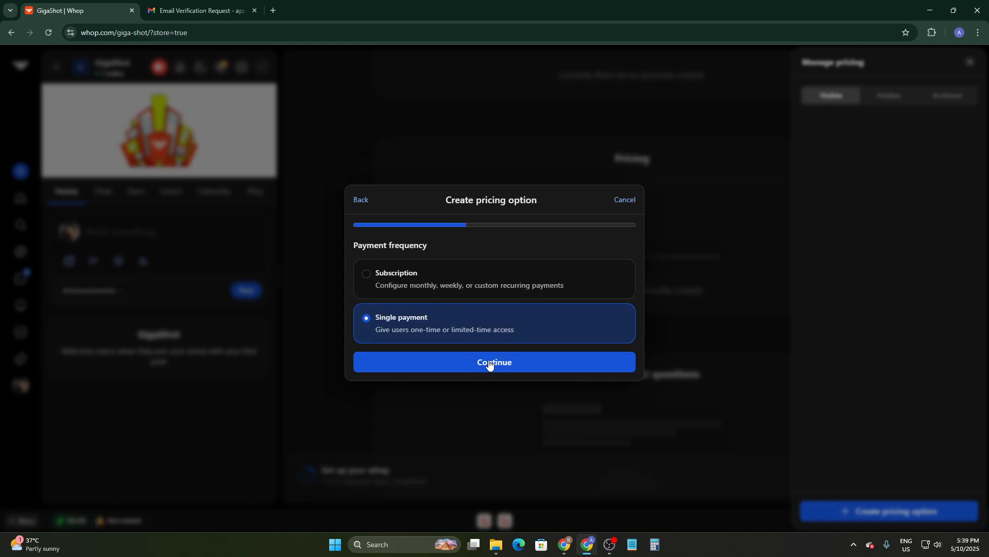
pyautogui.click(443, 283)
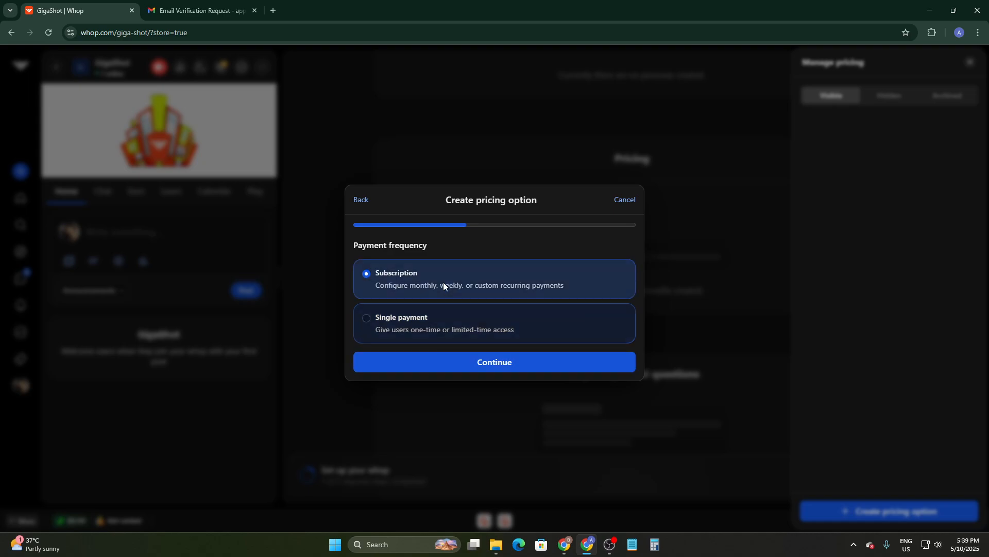
pyautogui.click(438, 312)
pyautogui.click(430, 283)
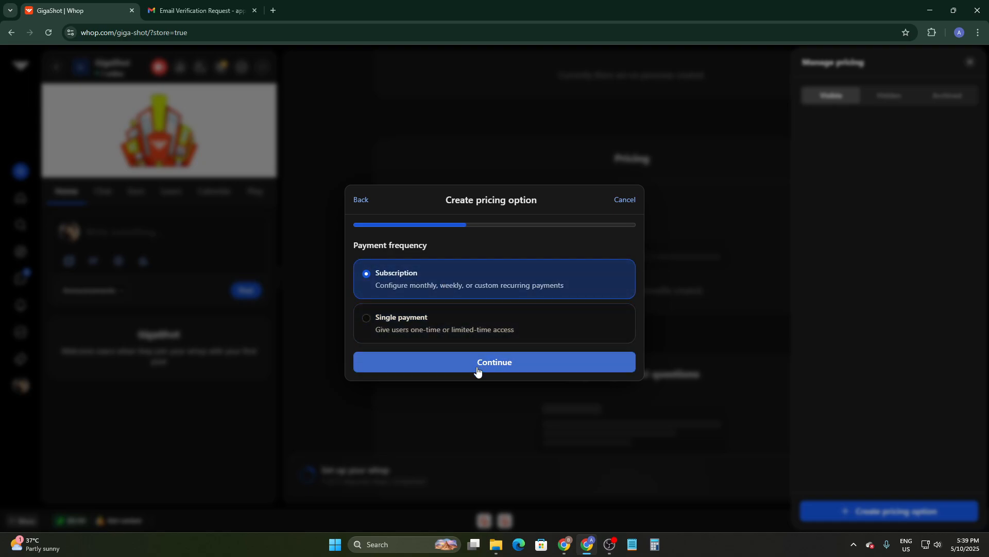
pyautogui.click(503, 369)
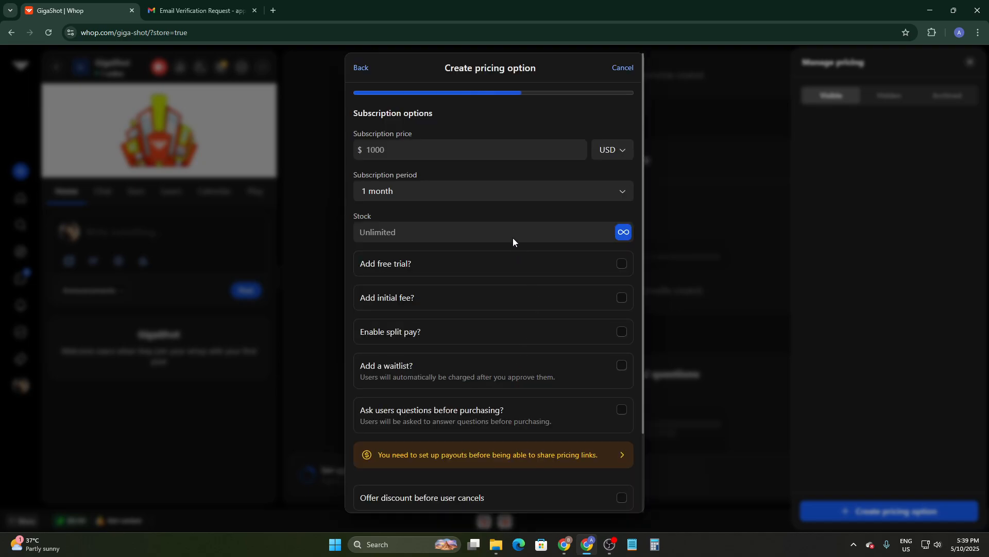
# Set the subscription price to 20 USD per month, finish creating the pricing option, and copy its link
pyautogui.scroll(-1, 438, 162)
pyautogui.scroll(1, 431, 137)
pyautogui.click(406, 146)
pyautogui.write('20')
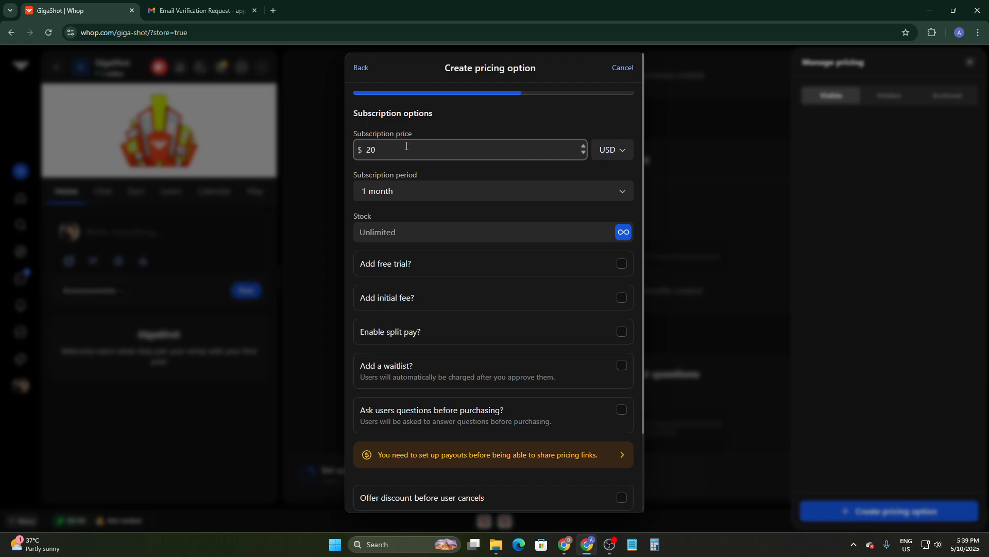
pyautogui.scroll(-2, 415, 221)
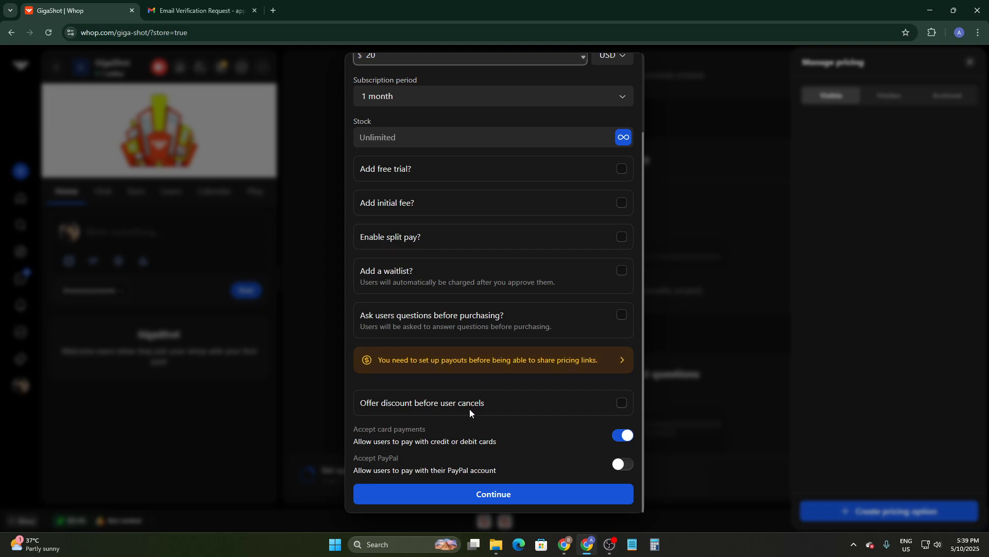
pyautogui.click(478, 493)
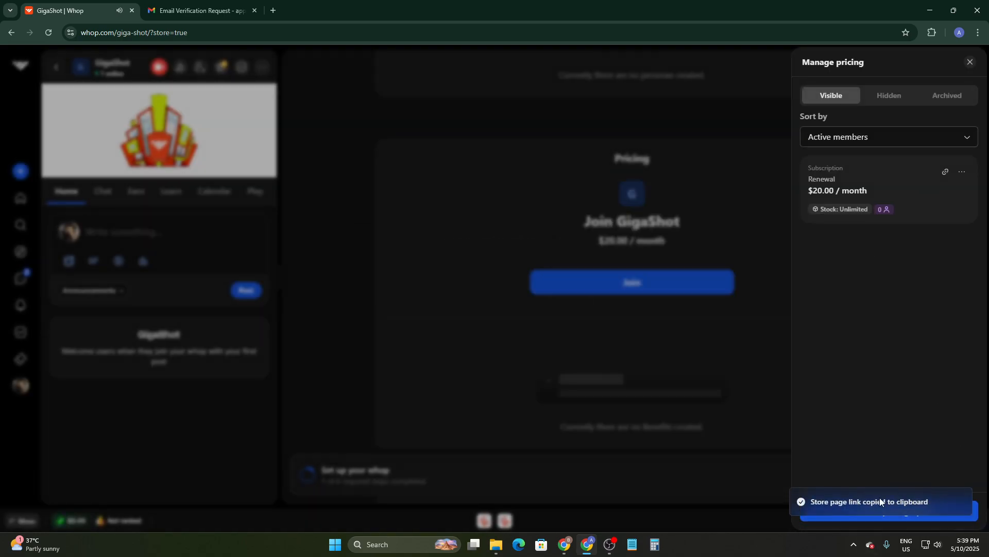
pyautogui.click(946, 173)
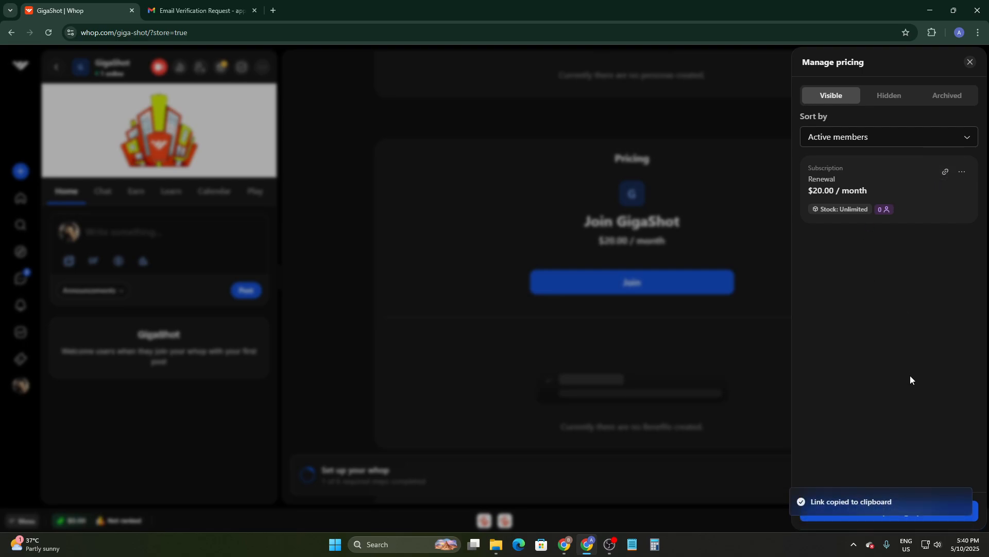